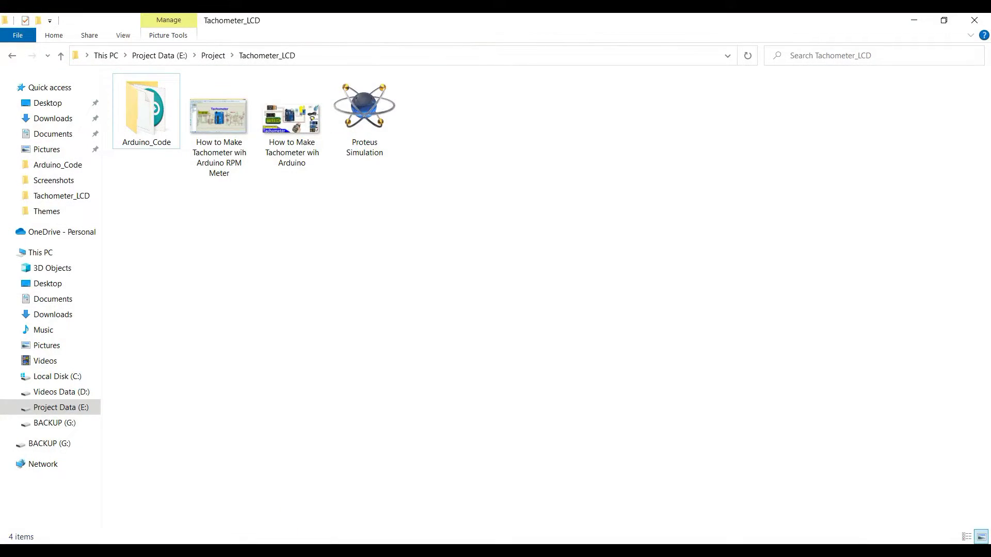
Open the Proteus Simulation project file from the Tachometer_LCD folder
{"action": "left_click", "coordinate": [151, 125]}
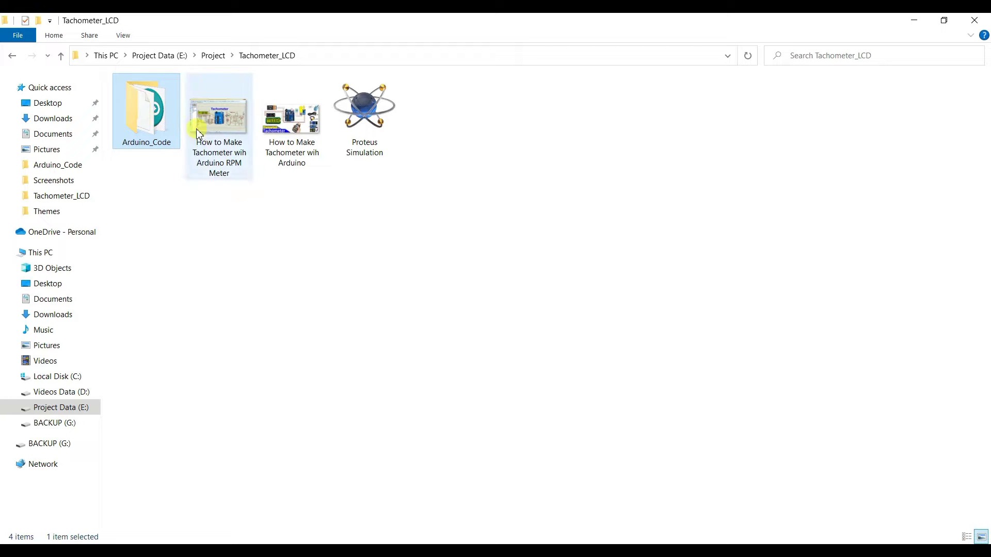
{"action": "left_click", "coordinate": [298, 129]}
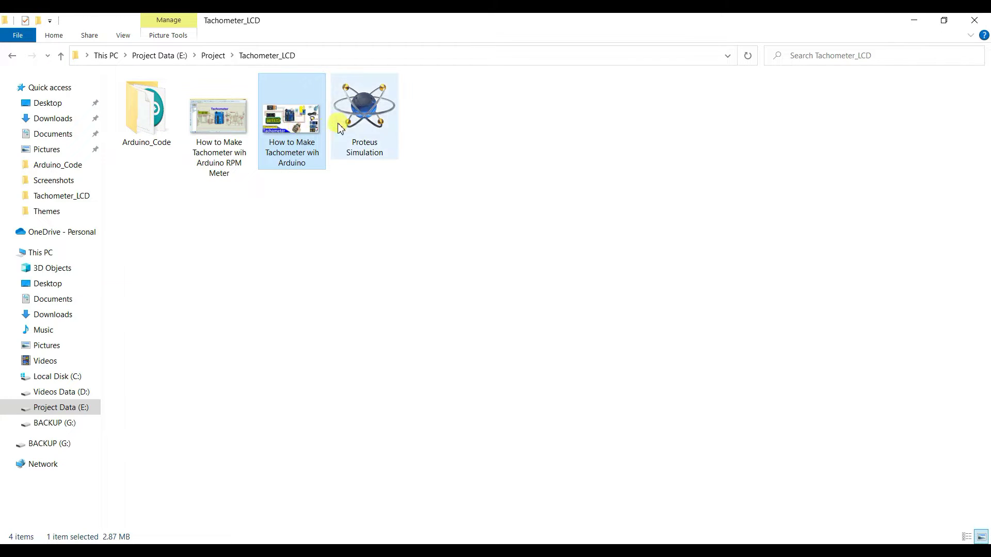
{"action": "left_click", "coordinate": [369, 120]}
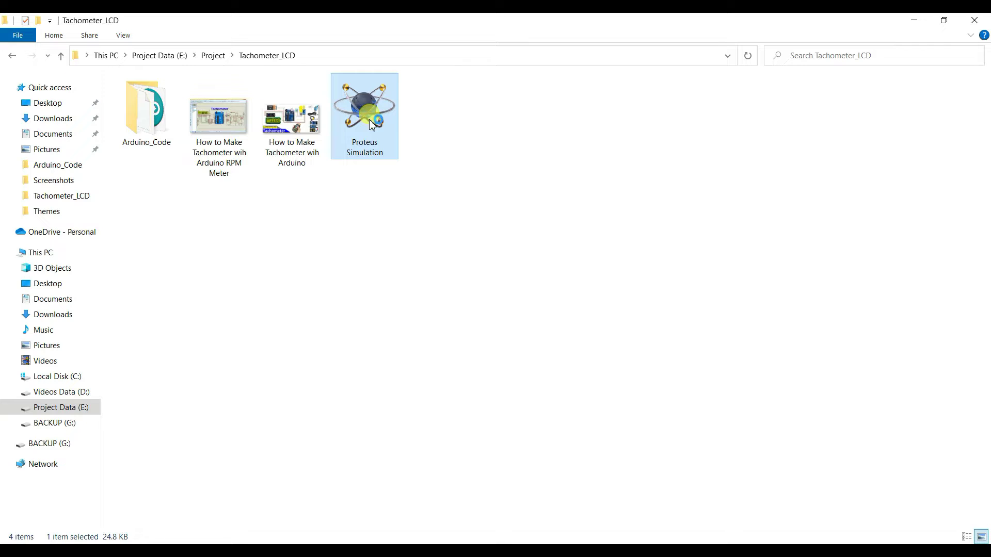
{"action": "double_click", "coordinate": [369, 121]}
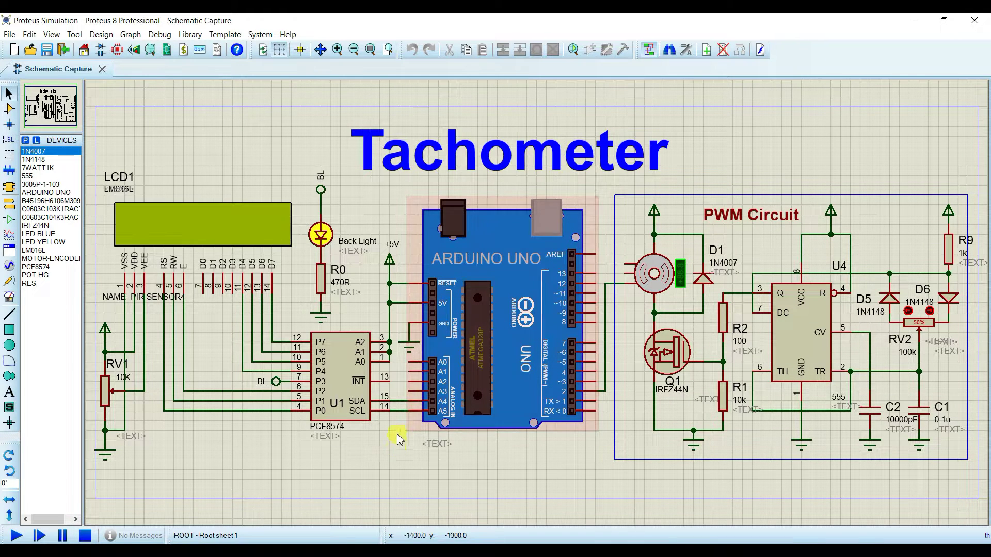
Once the Tachometer schematic has loaded, bring the Tachometer_LCD folder window back to the front
{"action": "mouse_move", "coordinate": [298, 551]}
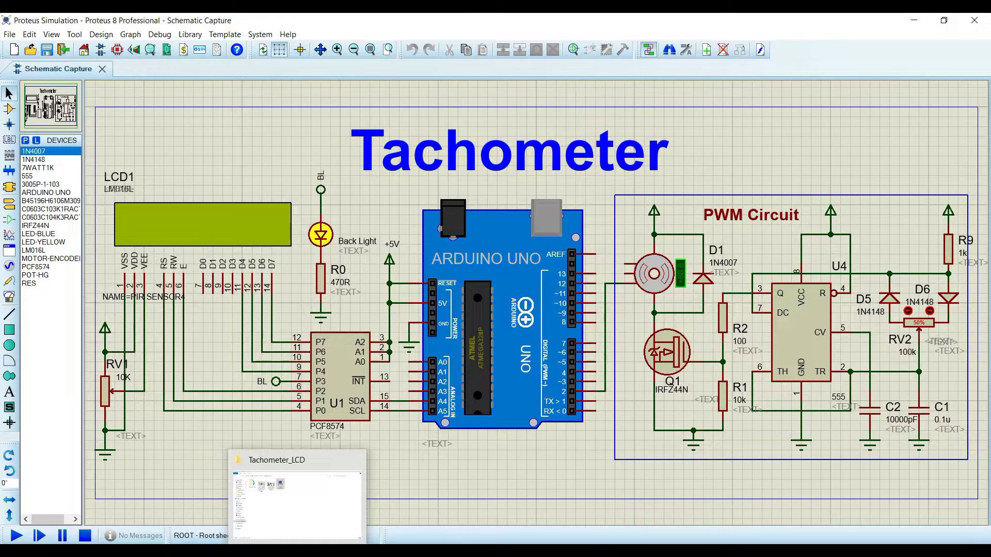
{"action": "left_click", "coordinate": [294, 508]}
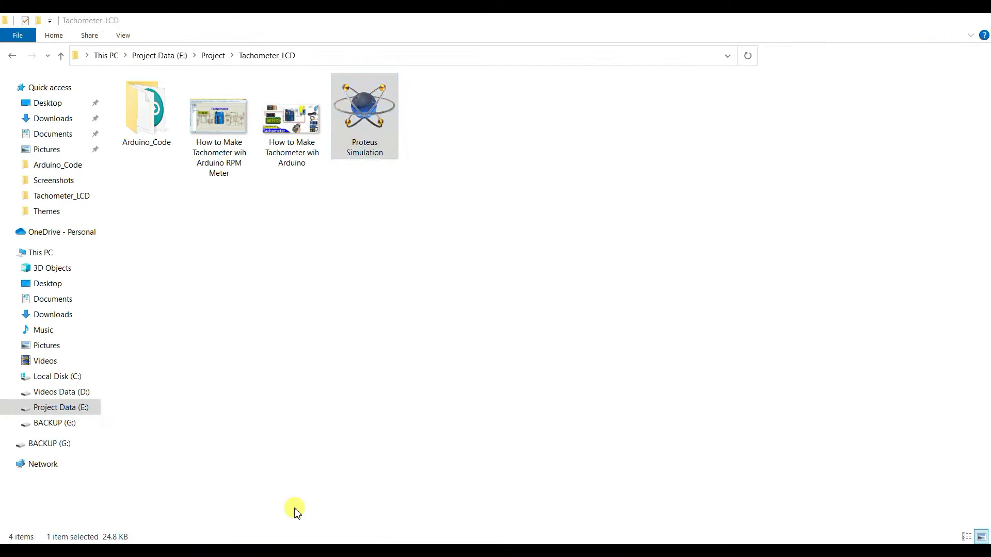
Open the Arduino_Code folder and select the Arduino_Code sketch beside the LiquidCrystal_I2C files
{"action": "left_click", "coordinate": [145, 127]}
{"action": "double_click", "coordinate": [144, 126]}
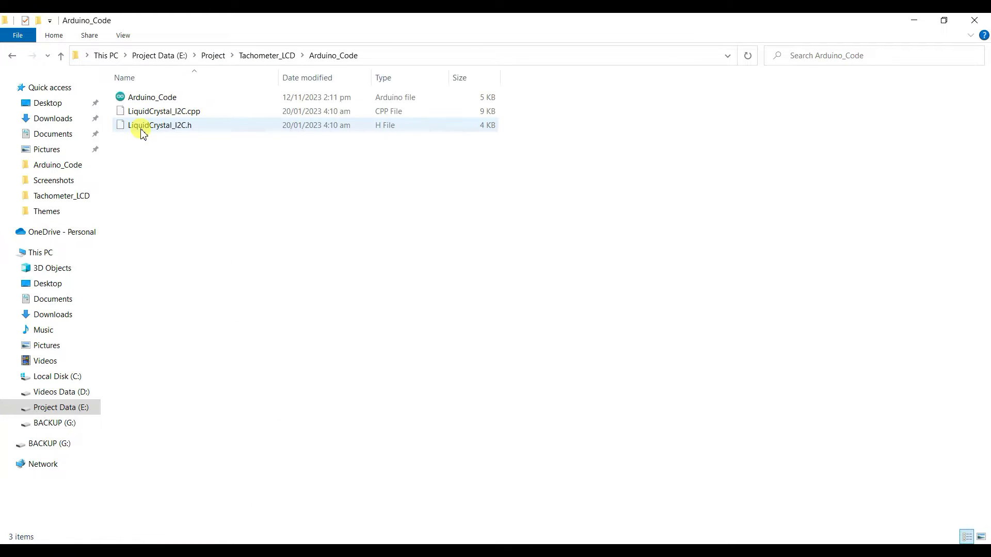
{"action": "left_click", "coordinate": [153, 101]}
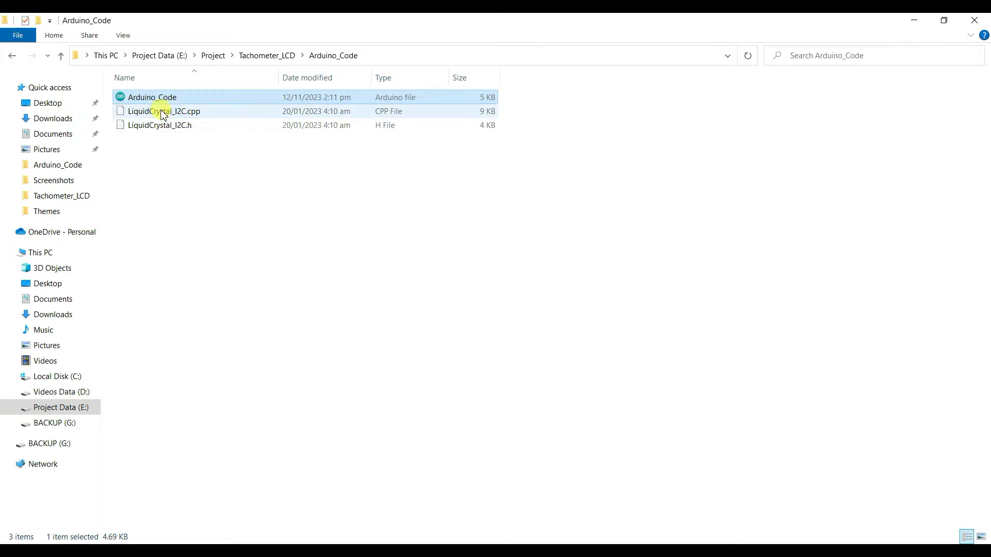
{"action": "left_click", "coordinate": [166, 111]}
{"action": "left_click", "coordinate": [165, 126]}
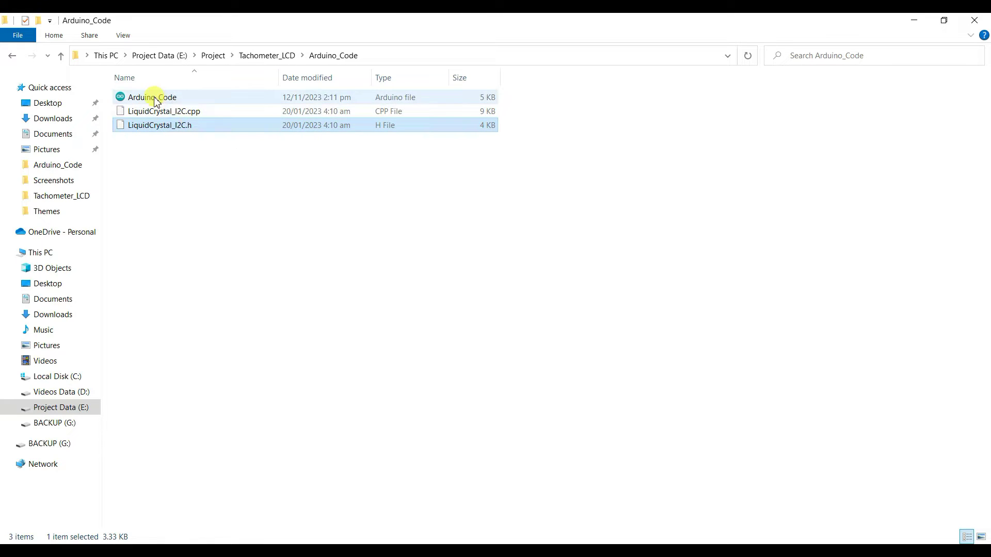
{"action": "left_click", "coordinate": [153, 99]}
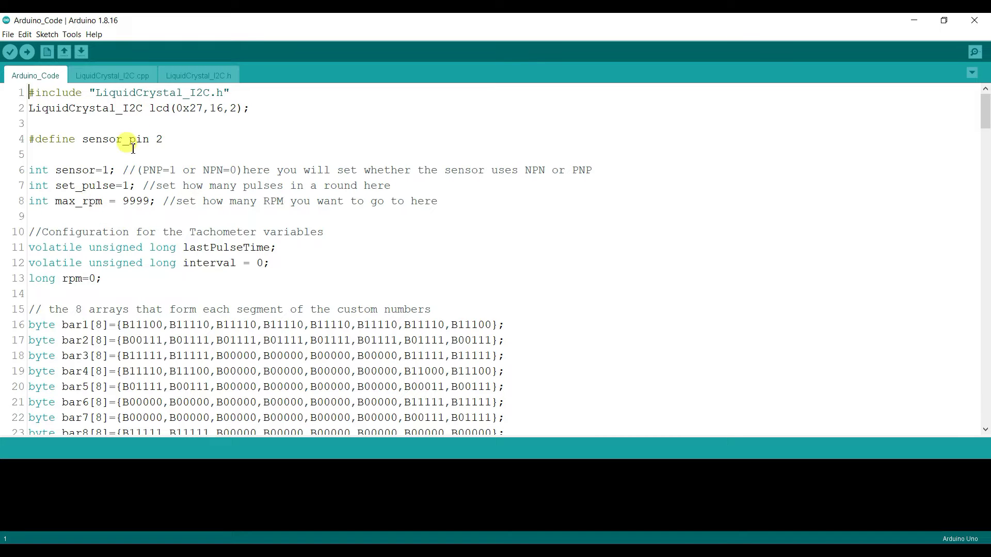
Keep Arduino Uno as the target board and compile the sketch
{"action": "left_click", "coordinate": [71, 35]}
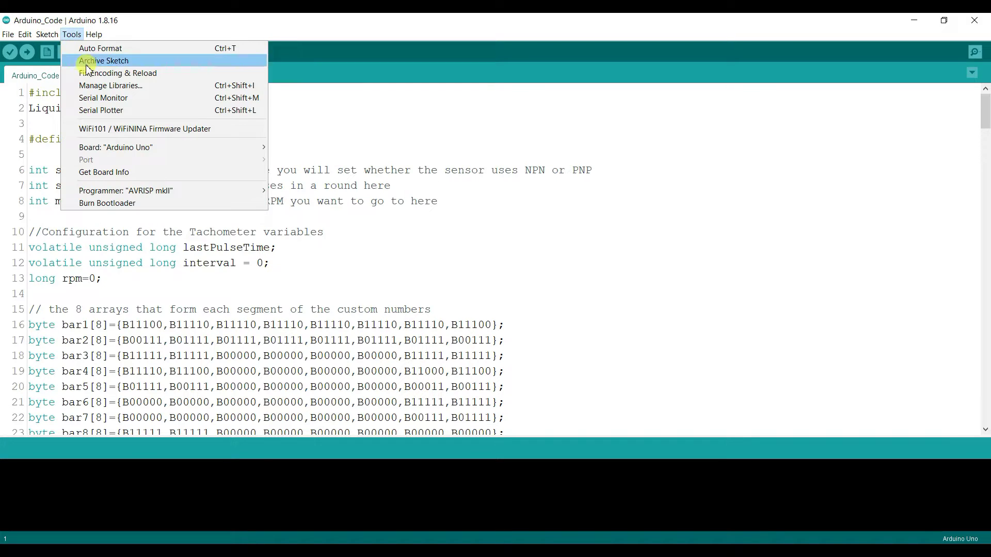
{"action": "mouse_move", "coordinate": [154, 155]}
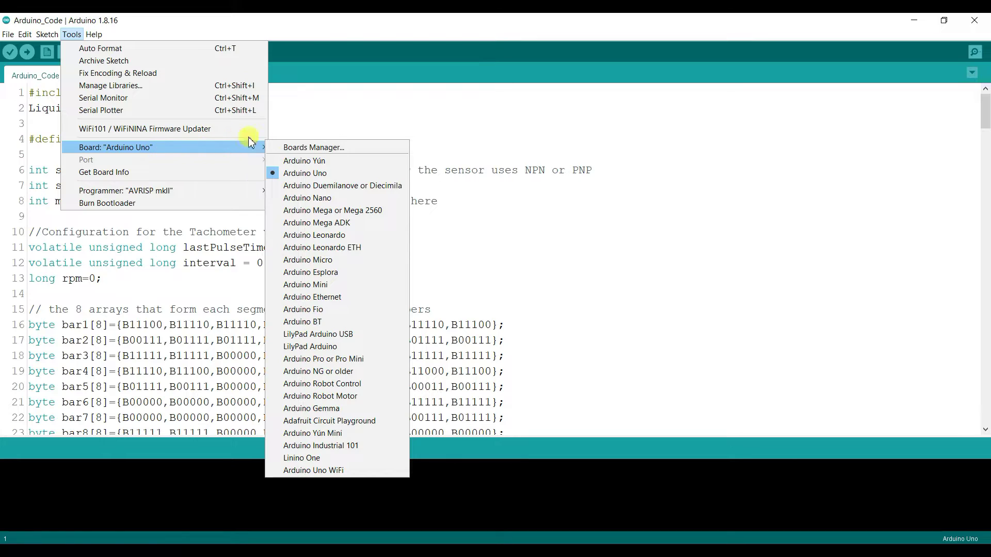
{"action": "left_click", "coordinate": [295, 175]}
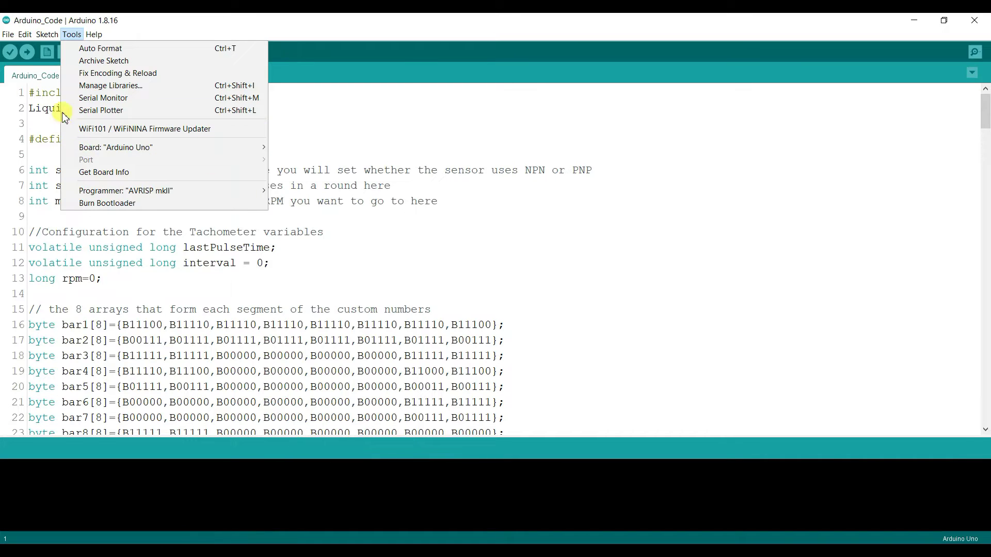
{"action": "left_click", "coordinate": [10, 53]}
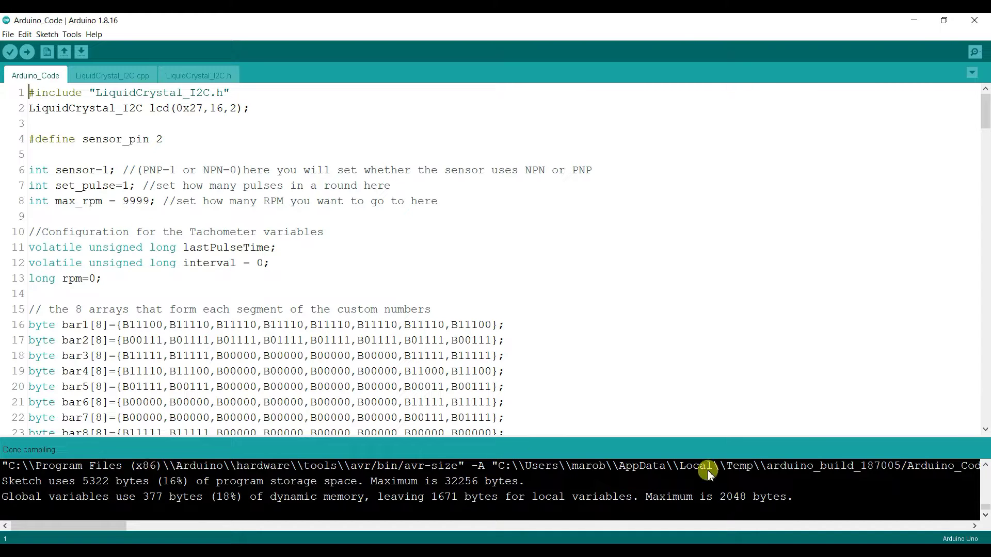
Select the generated Arduino_Code.ino.hex file path in the build output
{"action": "scroll", "coordinate": [983, 466], "scroll_direction": "up", "scroll_amount": 2}
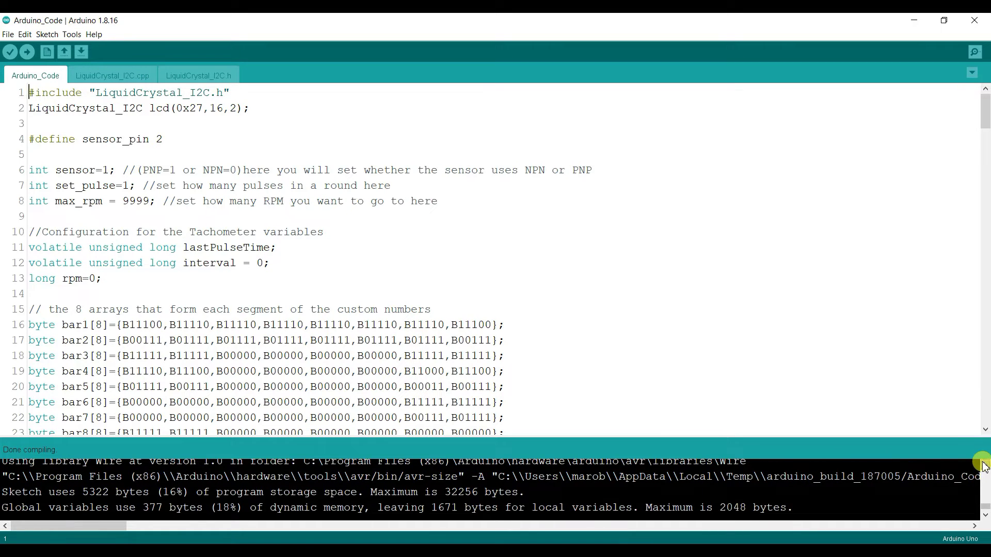
{"action": "scroll", "coordinate": [983, 466], "scroll_direction": "up", "scroll_amount": 2}
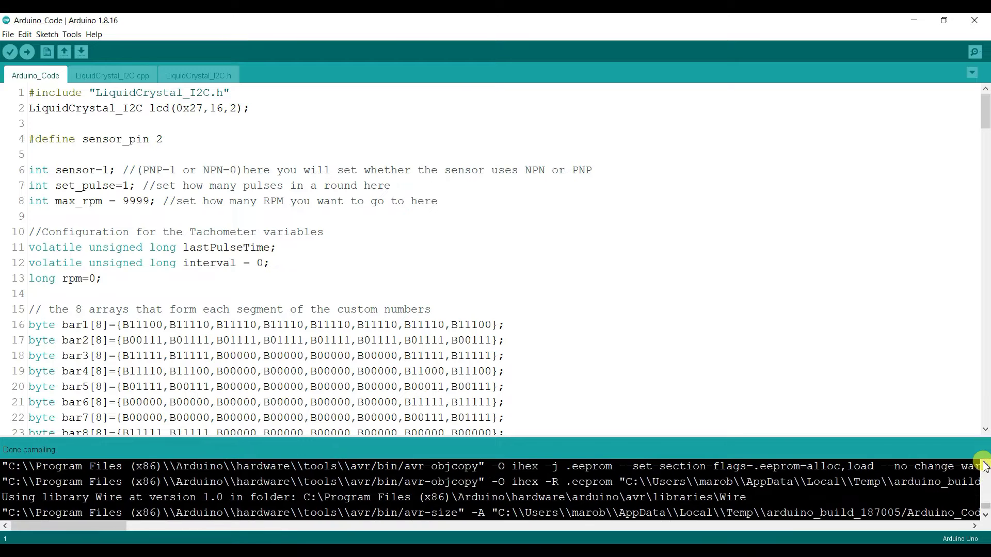
{"action": "left_click_drag", "start_coordinate": [111, 526], "coordinate": [224, 519]}
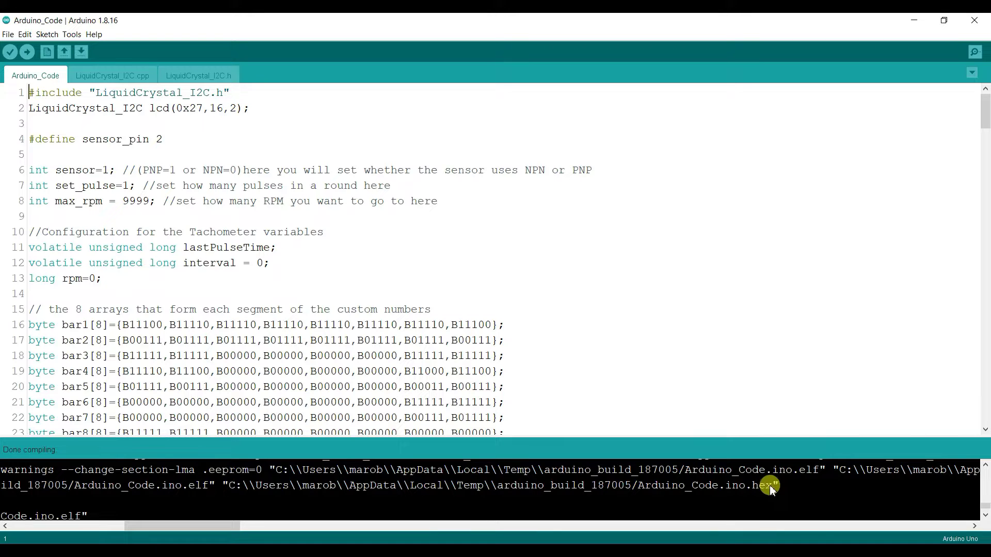
{"action": "left_click_drag", "start_coordinate": [782, 485], "coordinate": [224, 487]}
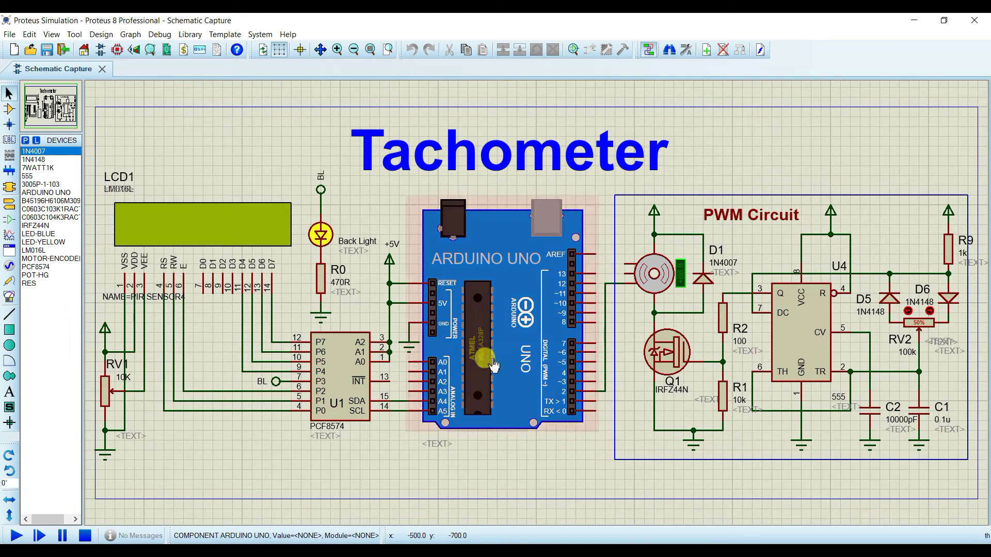
Paste the Arduino_Code.ino.hex path into the Arduino Uno's Program File and start the simulation
{"action": "double_click", "coordinate": [491, 343]}
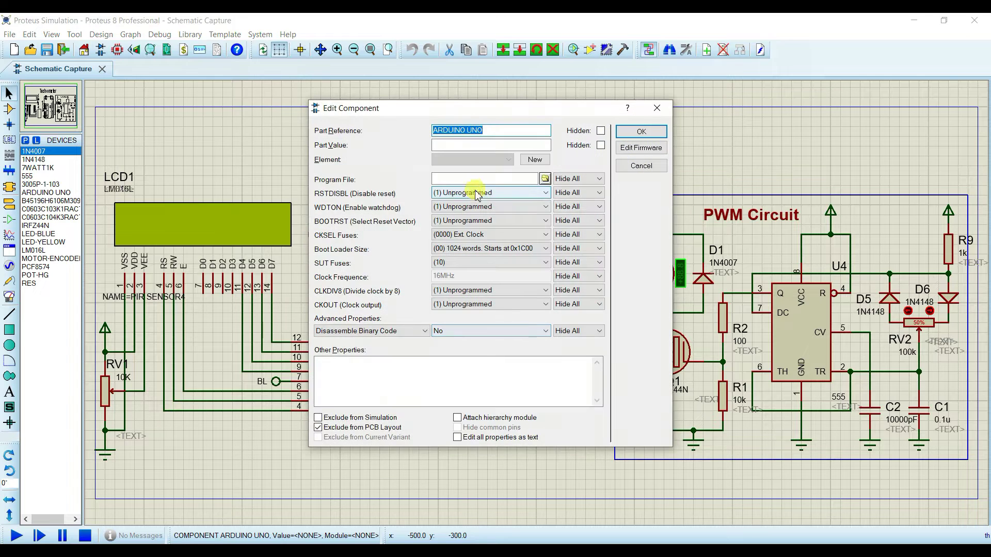
{"action": "left_click", "coordinate": [469, 179]}
{"action": "key", "text": "ctrl+v"}
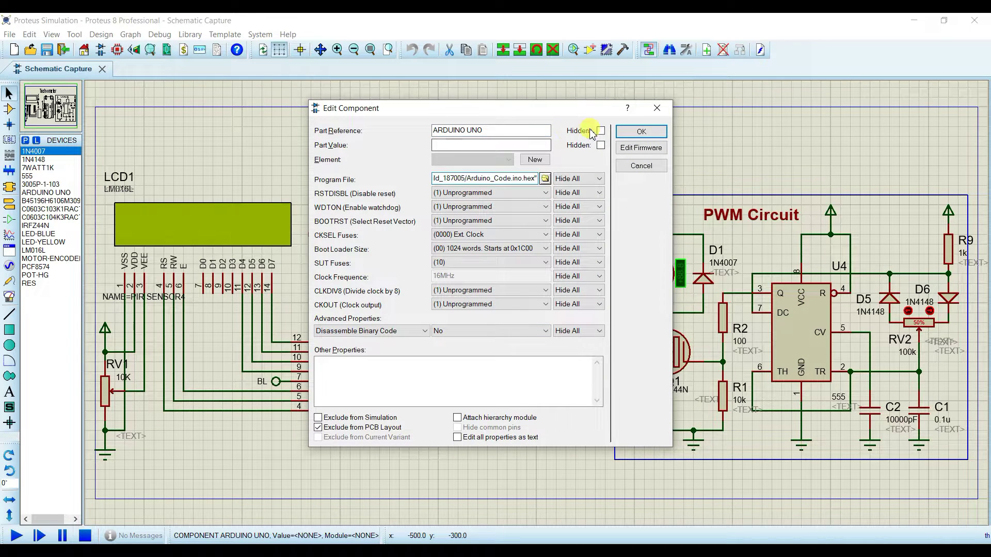
{"action": "left_click", "coordinate": [639, 131]}
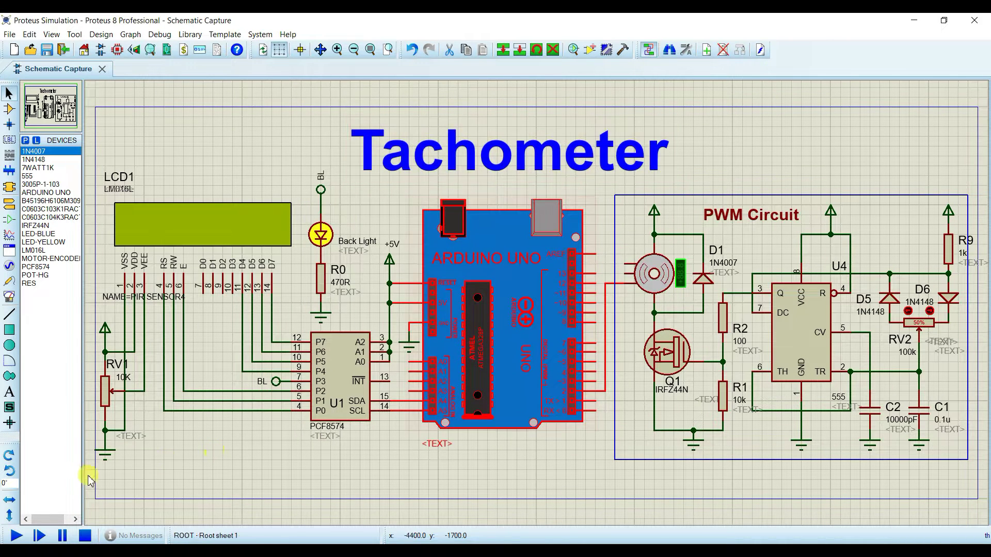
{"action": "left_click", "coordinate": [20, 538]}
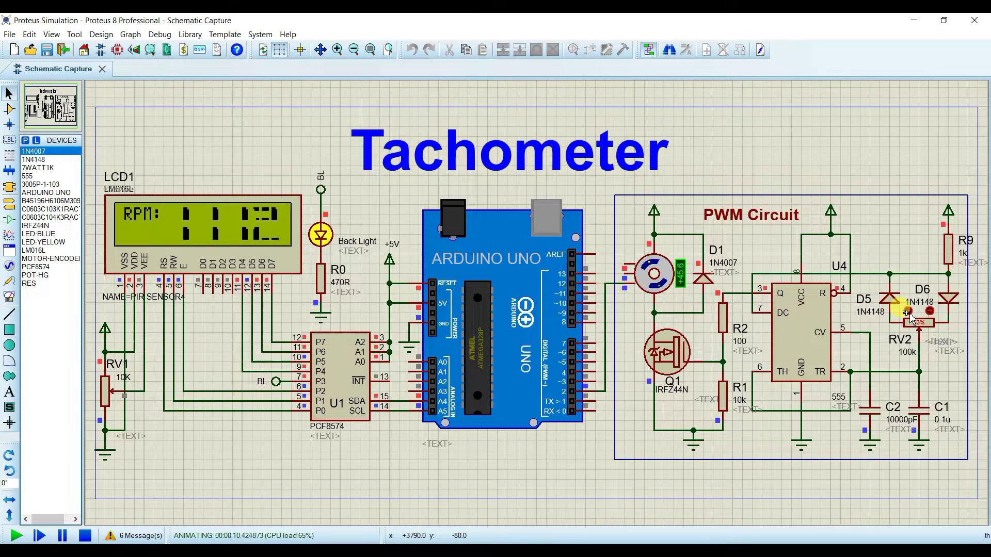
Raise RV2 to maximum motor speed while watching the LCD RPM reading
{"action": "left_click", "coordinate": [906, 312]}
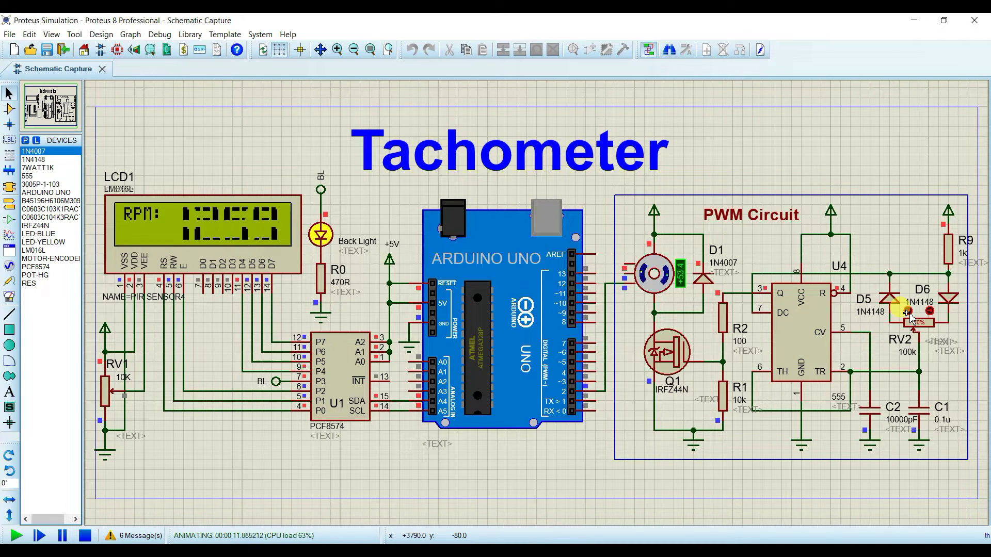
{"action": "left_click", "coordinate": [907, 312]}
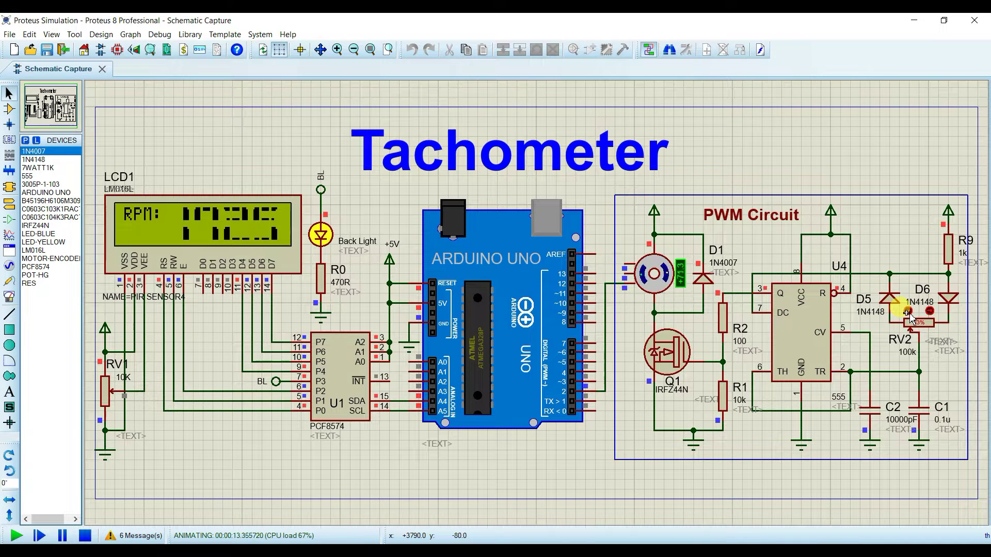
{"action": "left_click", "coordinate": [907, 312]}
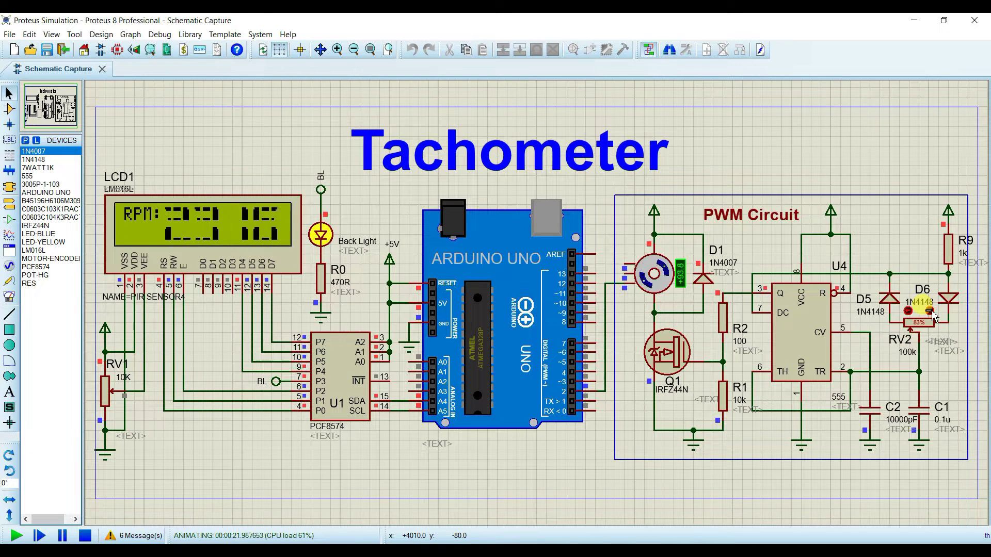
Lower RV2 until the motor nearly stops, then raise it back to 49%
{"action": "left_click", "coordinate": [930, 311]}
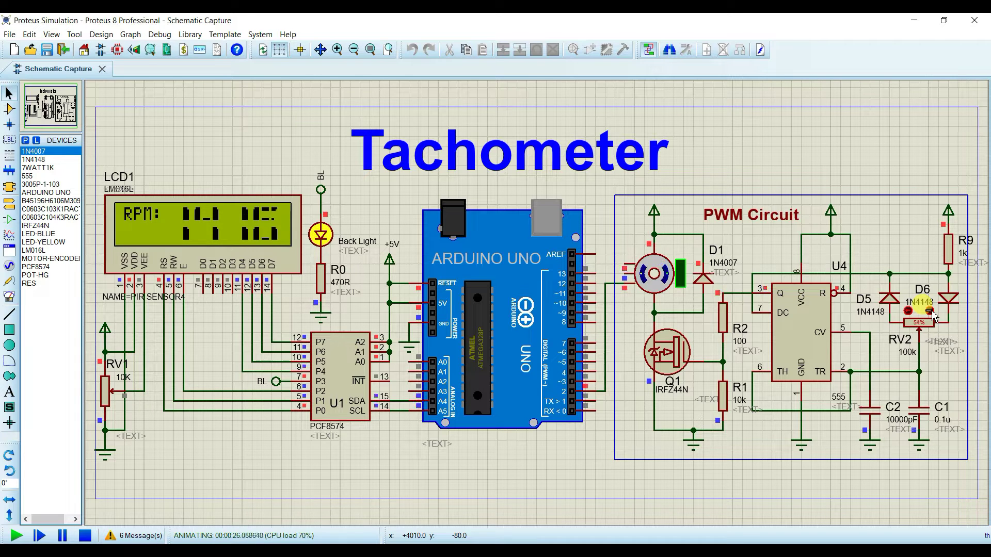
{"action": "left_click", "coordinate": [929, 311]}
{"action": "left_click", "coordinate": [931, 311]}
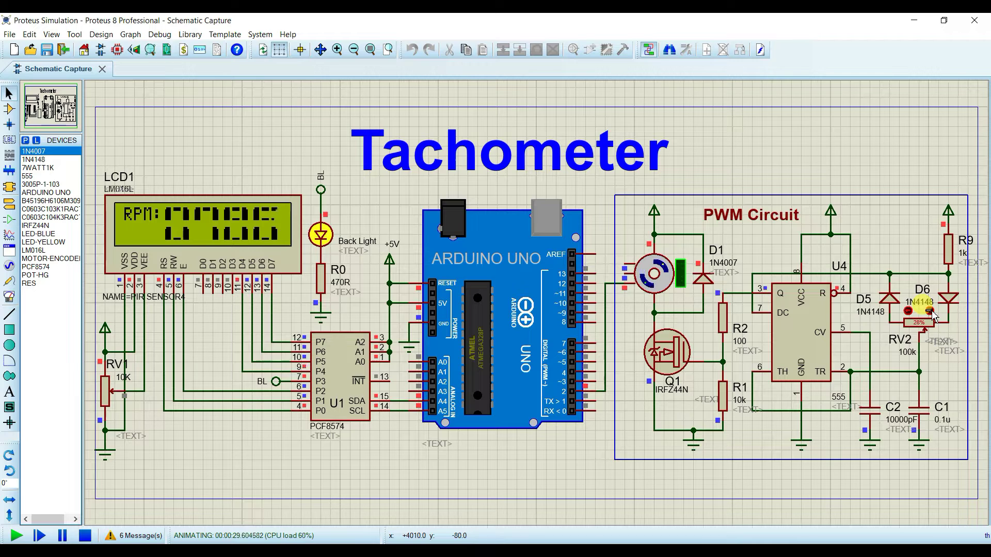
{"action": "left_click", "coordinate": [931, 311]}
{"action": "left_click", "coordinate": [931, 312]}
{"action": "left_click", "coordinate": [931, 312]}
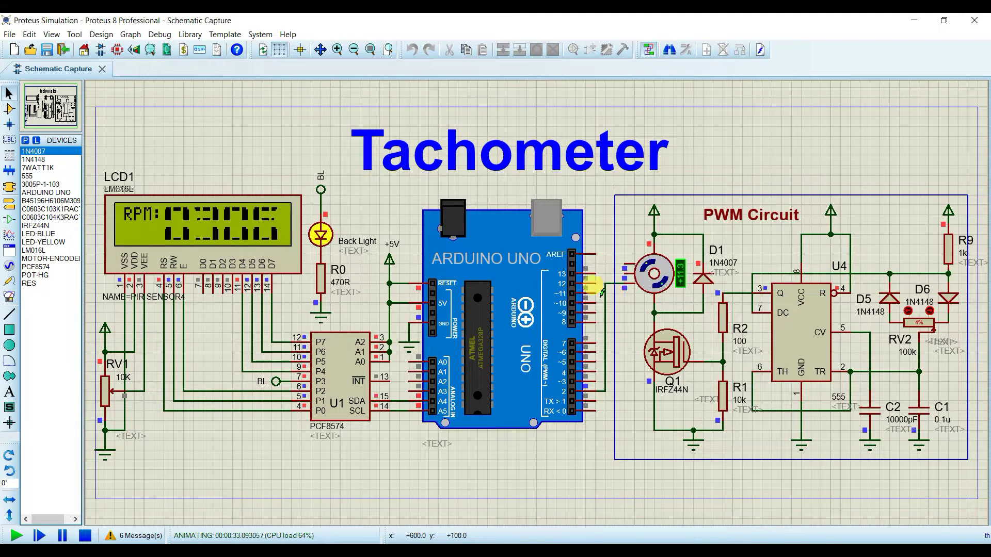
{"action": "left_click", "coordinate": [907, 311]}
{"action": "left_click", "coordinate": [907, 311]}
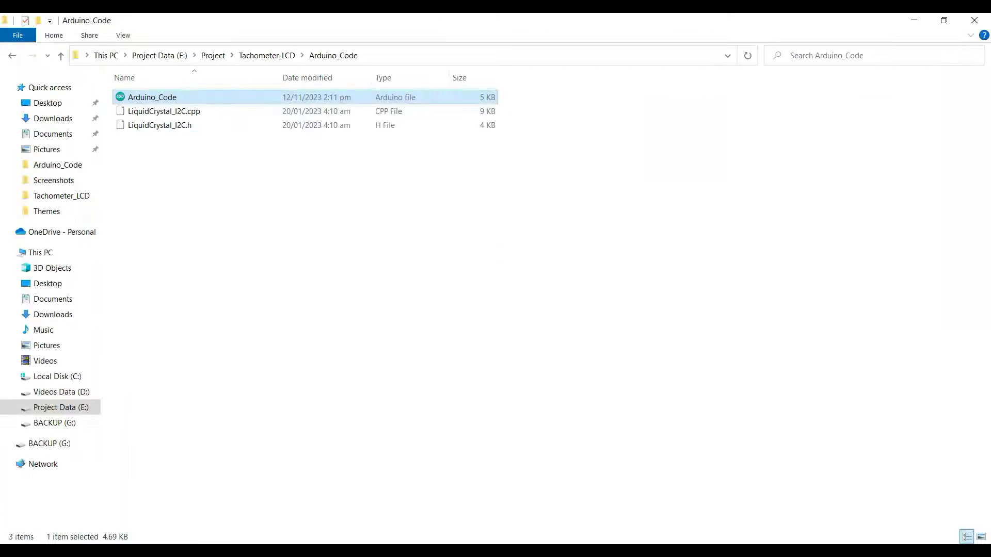
Open the tachometer wiring image from the Tachometer_LCD folder
{"action": "key", "text": "alt+Up"}
{"action": "key", "text": "Right"}
{"action": "key", "text": "Right"}
{"action": "double_click", "coordinate": [288, 129]}
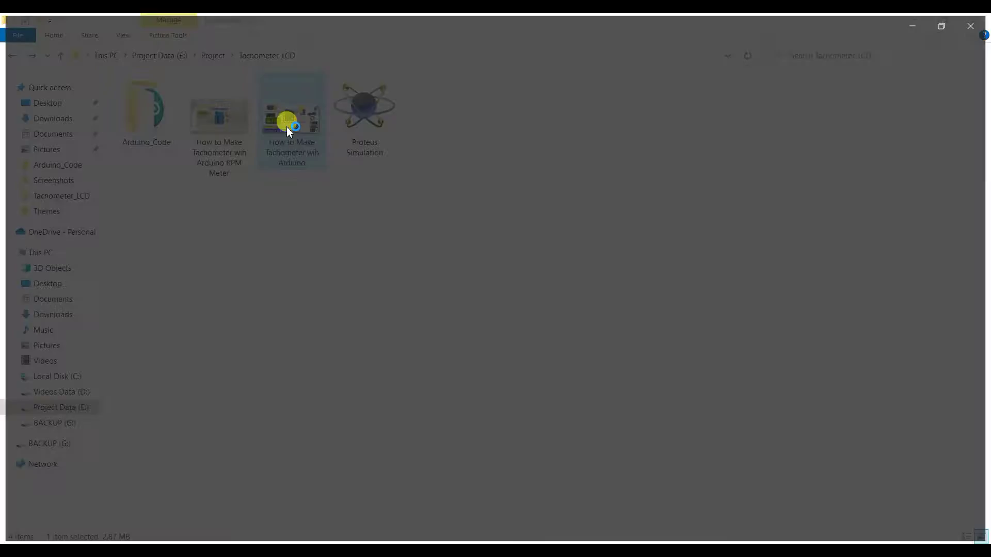